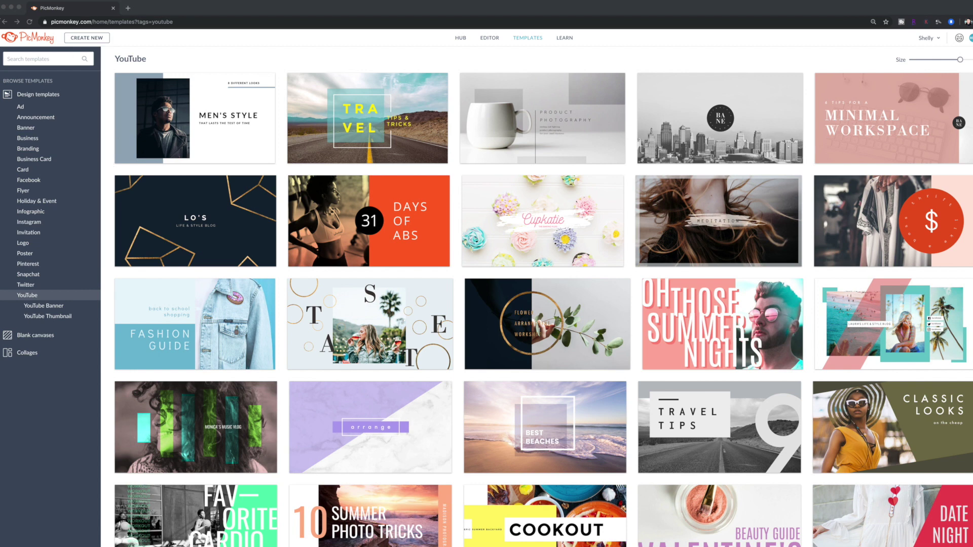
# Start creating a new image from the PicMonkey create page.
pyautogui.click(89, 38)
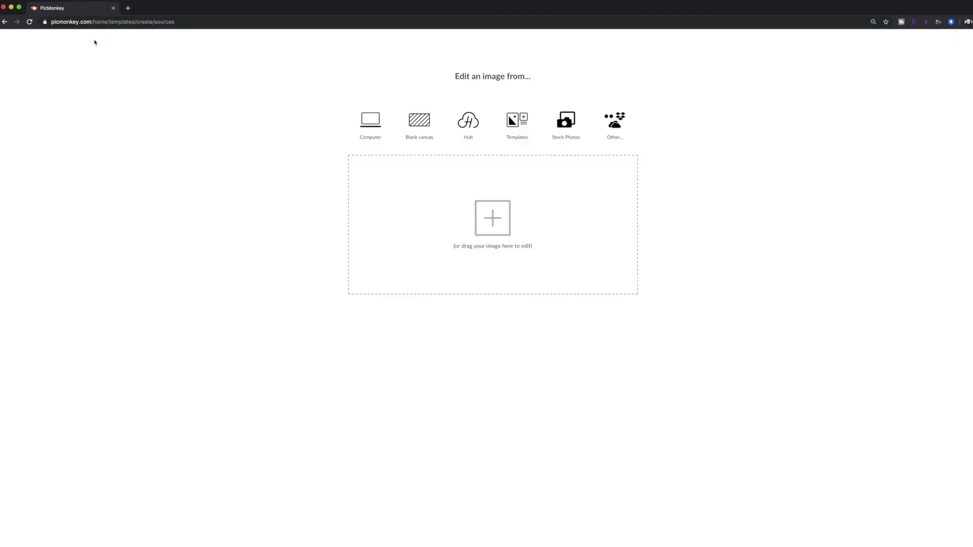
# Create a 150 × 150 px blank canvas named 'Watermark for YouTube' and open it.
pyautogui.click(426, 124)
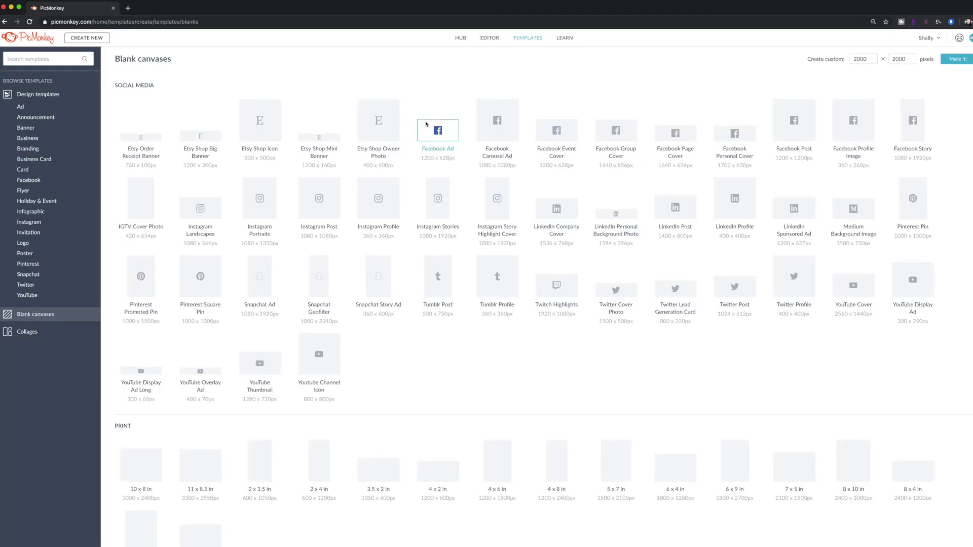
pyautogui.doubleClick(867, 58)
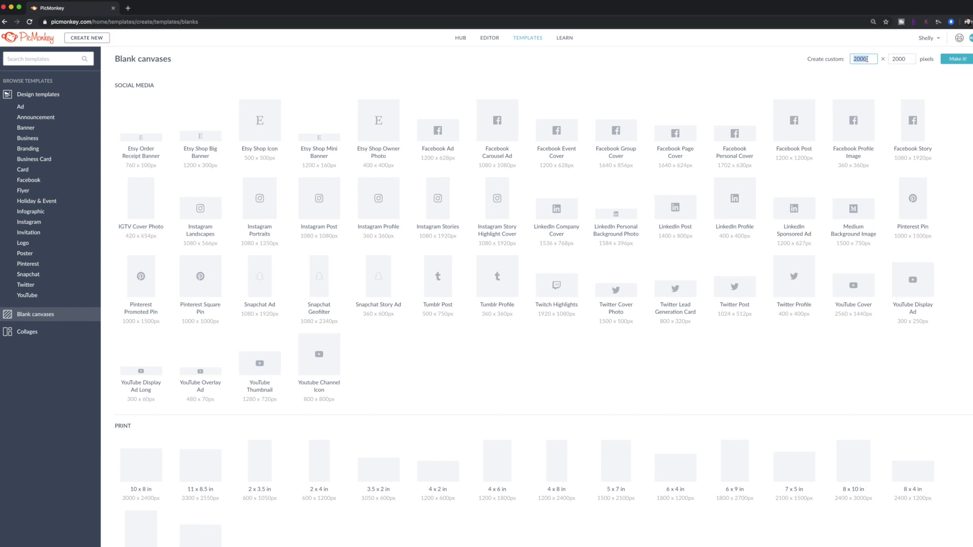
pyautogui.write('150')
pyautogui.press('Tab')
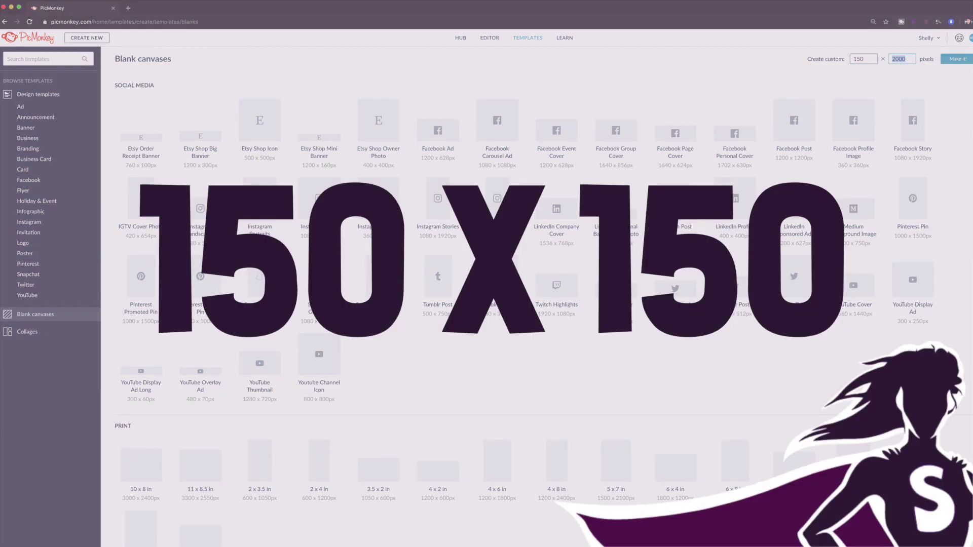
pyautogui.write('150')
pyautogui.click(950, 61)
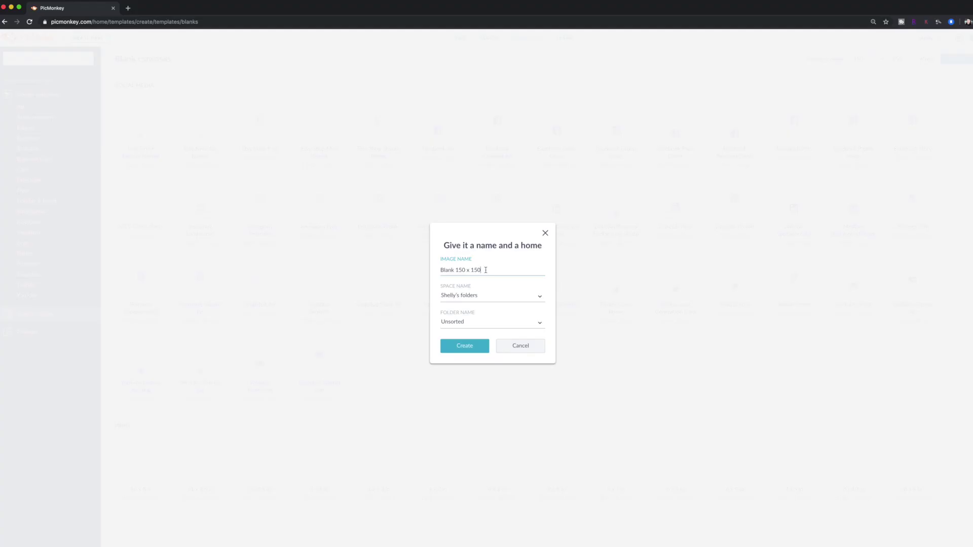
pyautogui.moveTo(482, 270); pyautogui.dragTo(417, 269)
pyautogui.write('Watermark for YouTube')
pyautogui.click(456, 349)
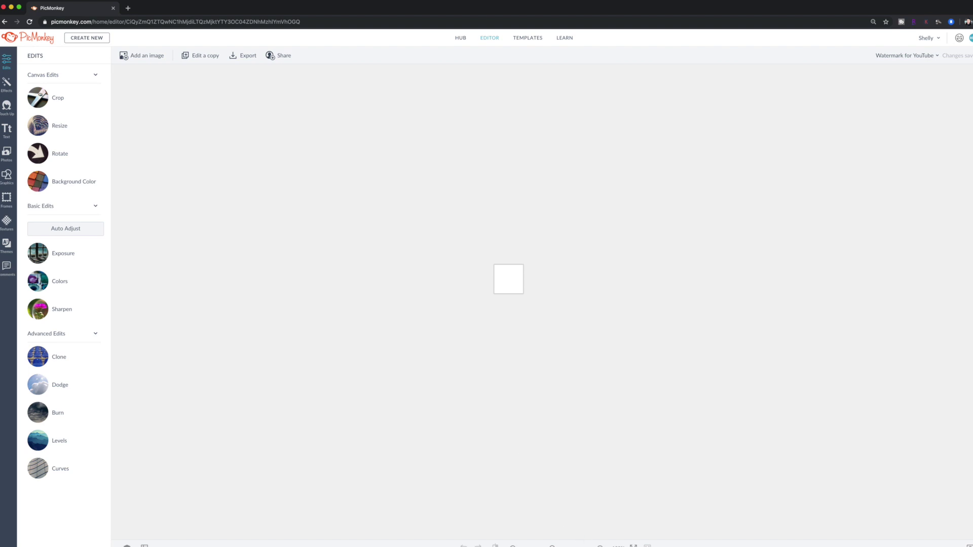
# Zoom in on the tiny canvas and set its background color to Transparent.
pyautogui.click(600, 544)
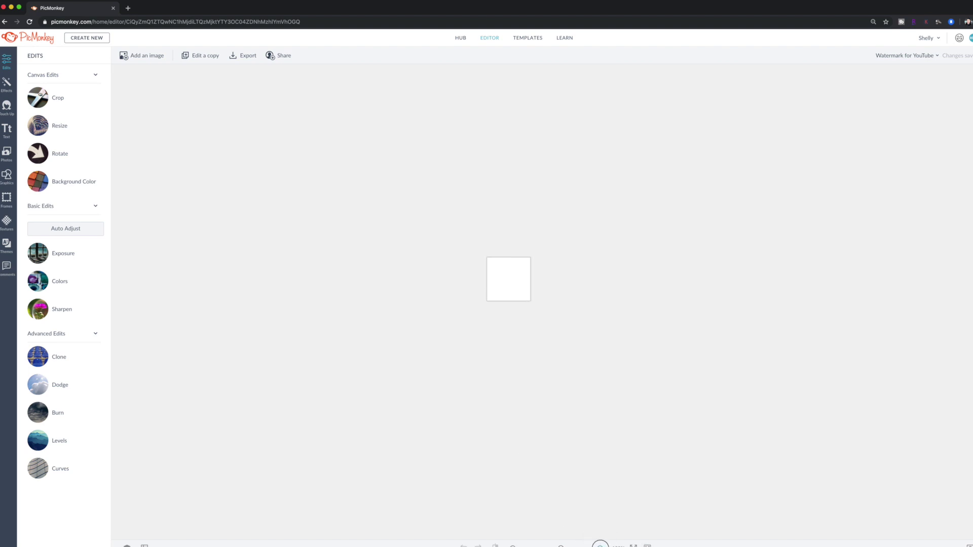
pyautogui.click(599, 545)
pyautogui.click(600, 545)
pyautogui.click(599, 545)
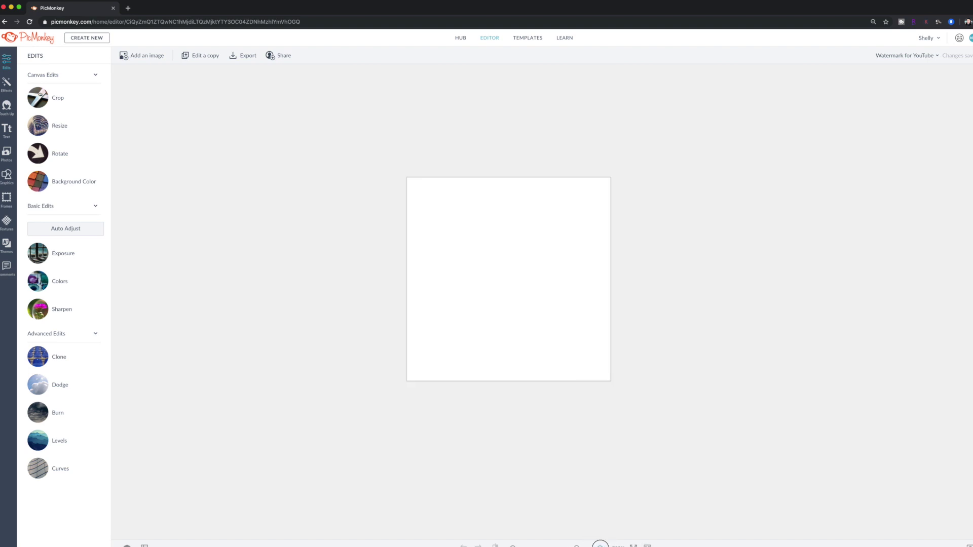
pyautogui.click(600, 545)
pyautogui.click(600, 544)
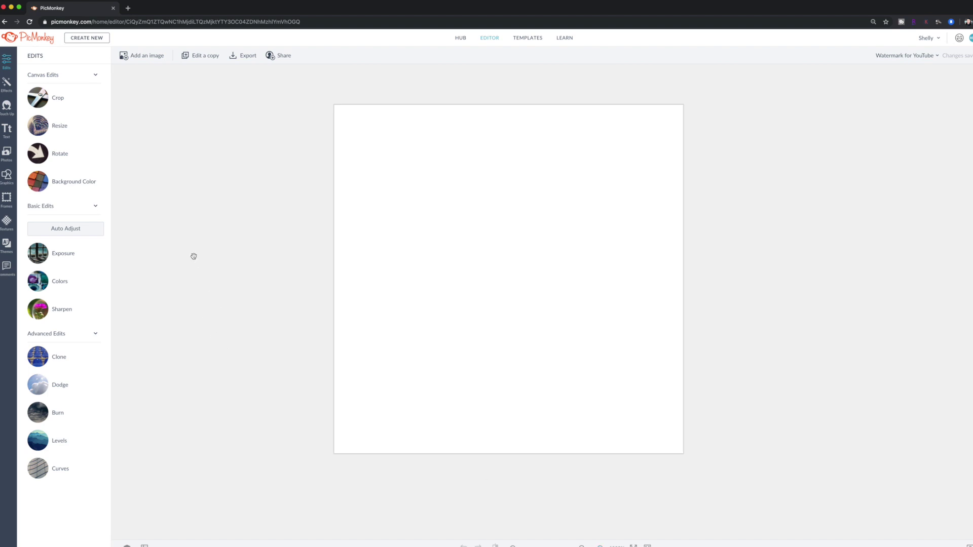
pyautogui.click(74, 187)
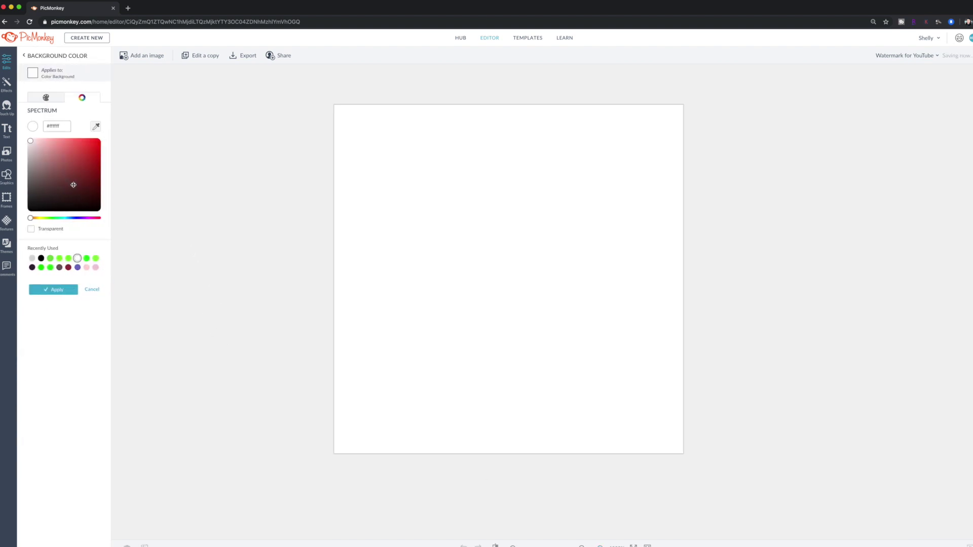
pyautogui.click(30, 229)
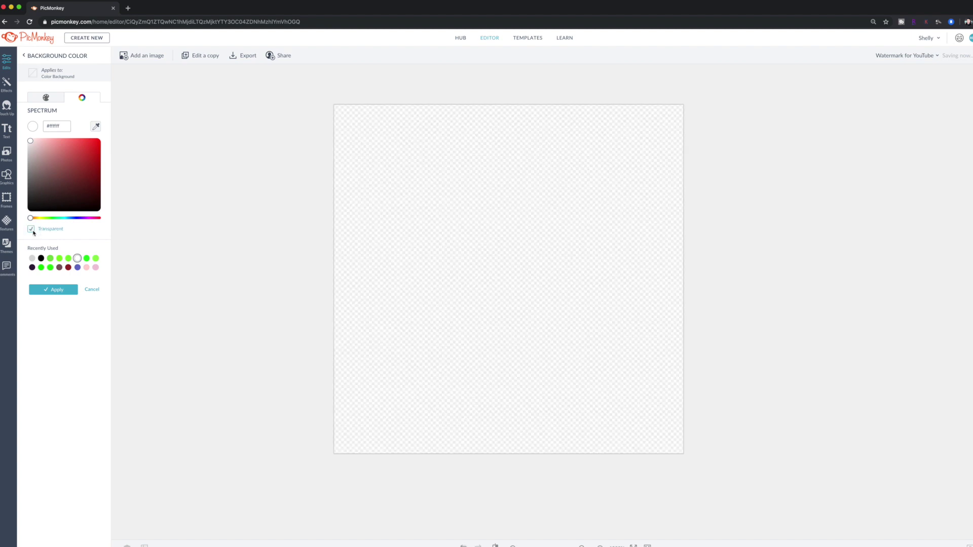
pyautogui.click(245, 252)
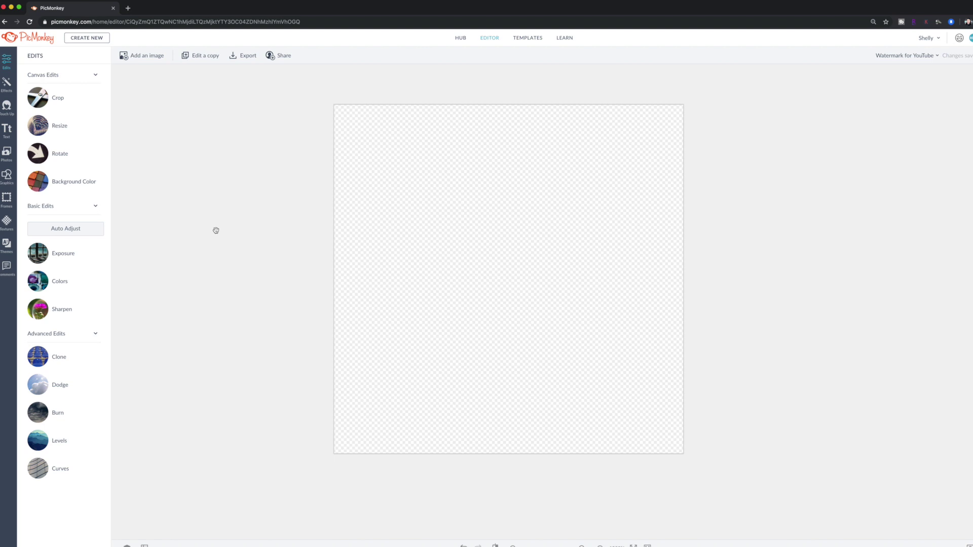
# Add a SUBSCRIBE text box along the bottom of the canvas.
pyautogui.click(7, 130)
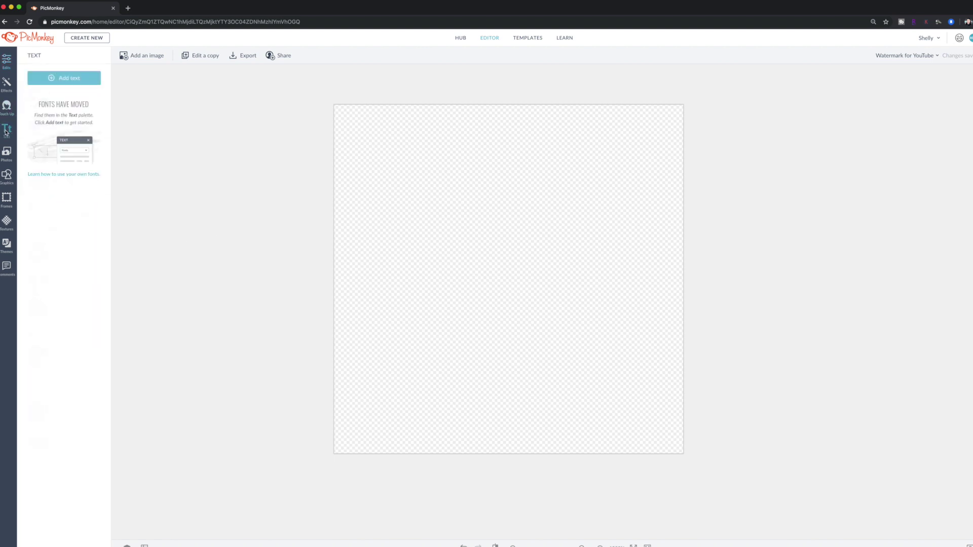
pyautogui.click(71, 78)
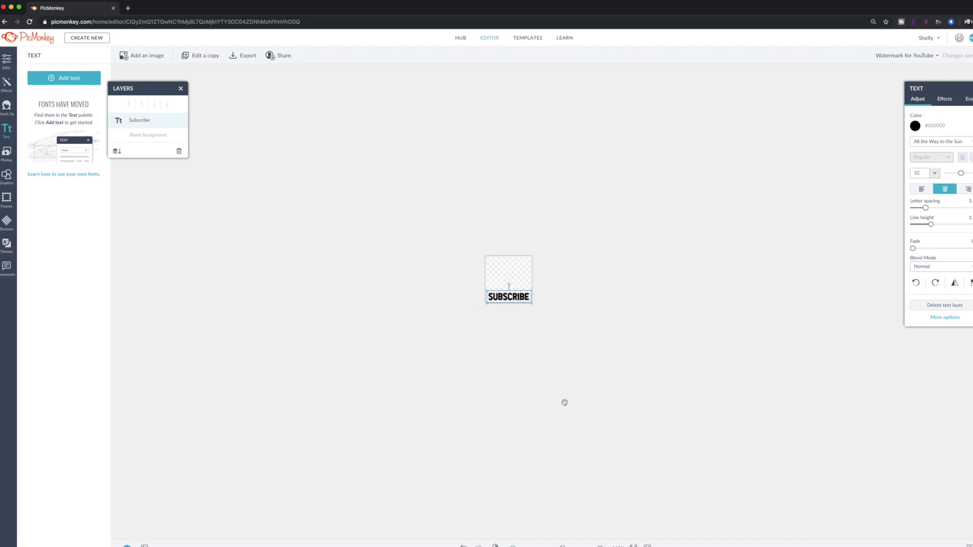
pyautogui.click(461, 380)
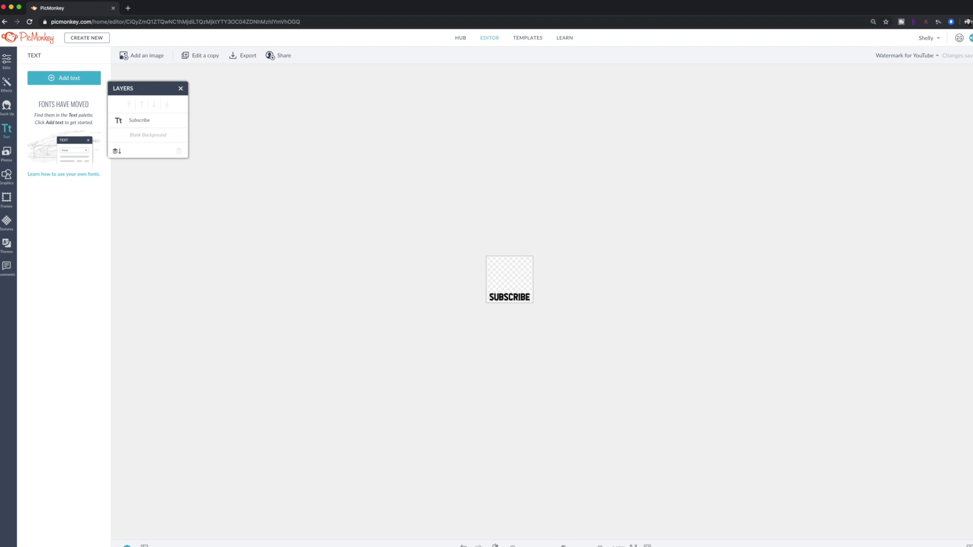
# Change the SUBSCRIBE text color to white (#FFFFFF) and close the Layers panel.
pyautogui.click(600, 545)
pyautogui.click(599, 545)
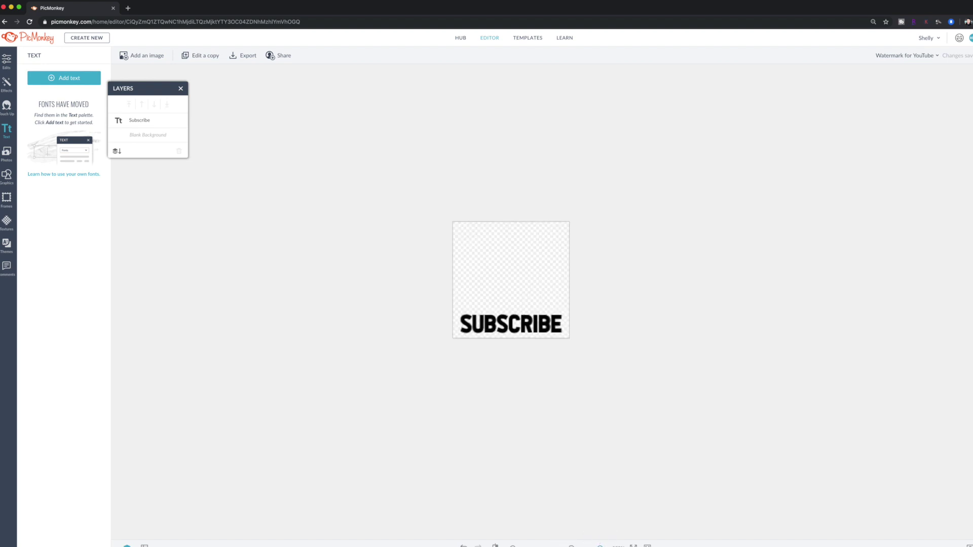
pyautogui.doubleClick(516, 322)
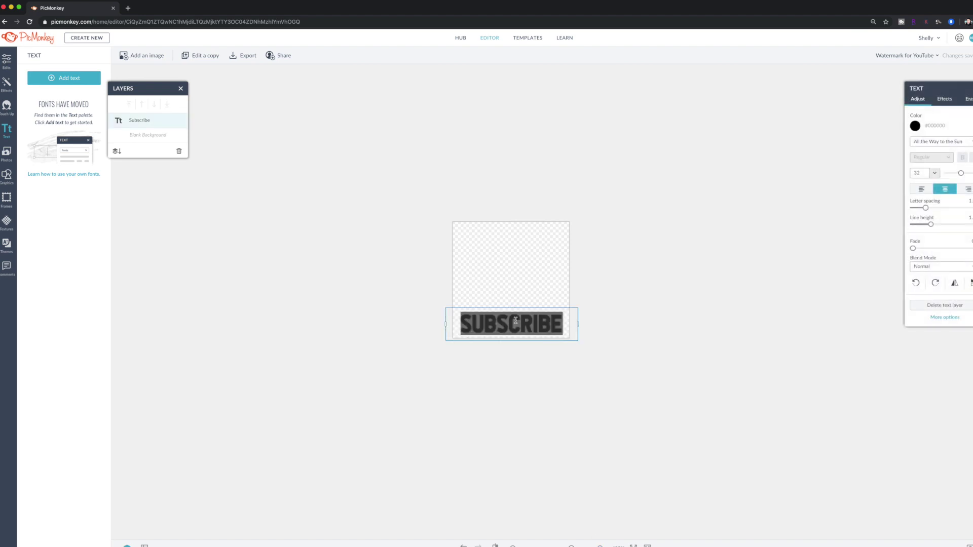
pyautogui.click(915, 126)
pyautogui.moveTo(915, 197); pyautogui.dragTo(877, 176)
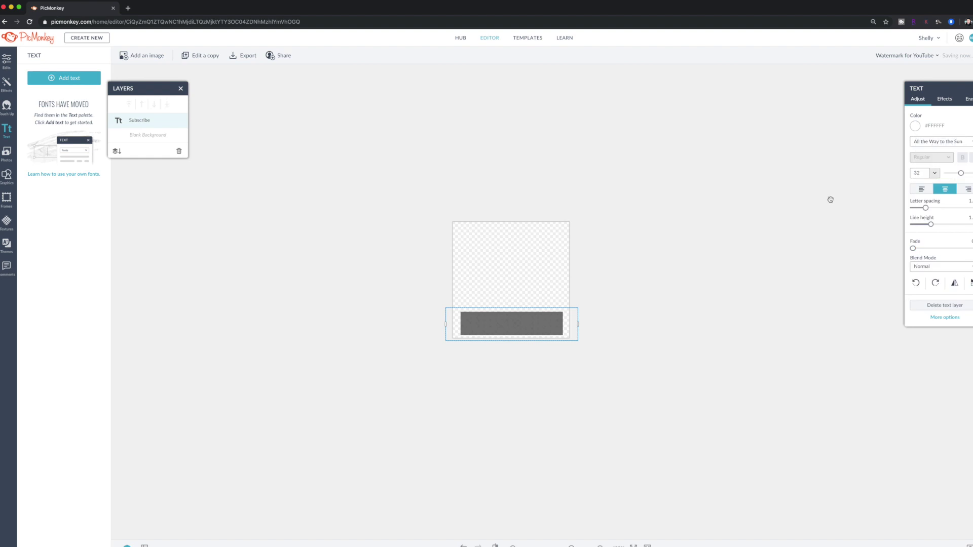
pyautogui.click(771, 183)
pyautogui.click(335, 174)
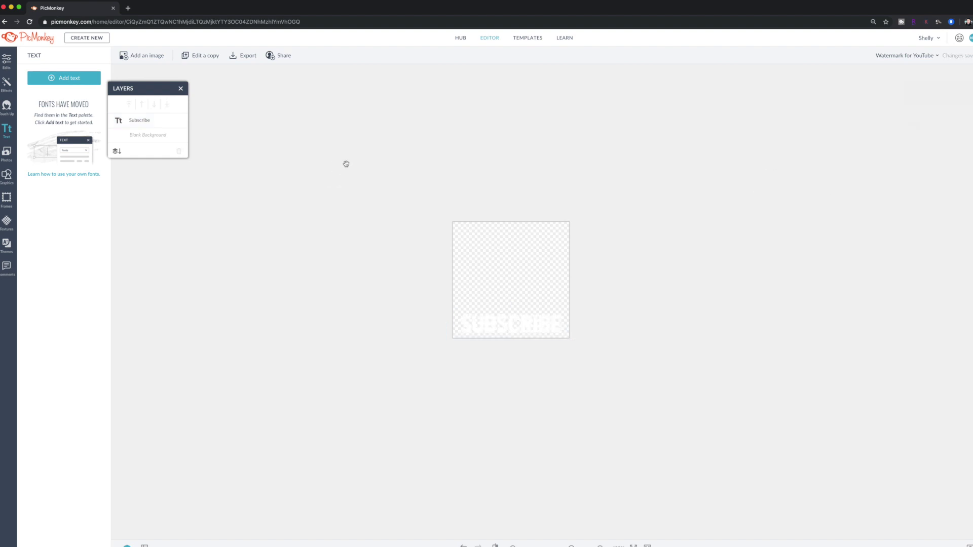
pyautogui.click(180, 88)
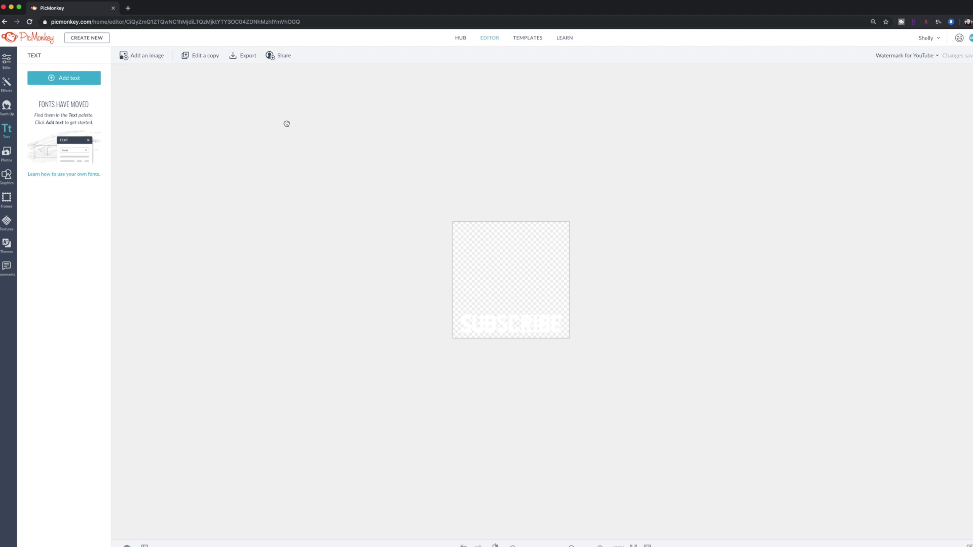
# Add a black rounded square from Basic graphics and nudge it slightly left.
pyautogui.click(6, 177)
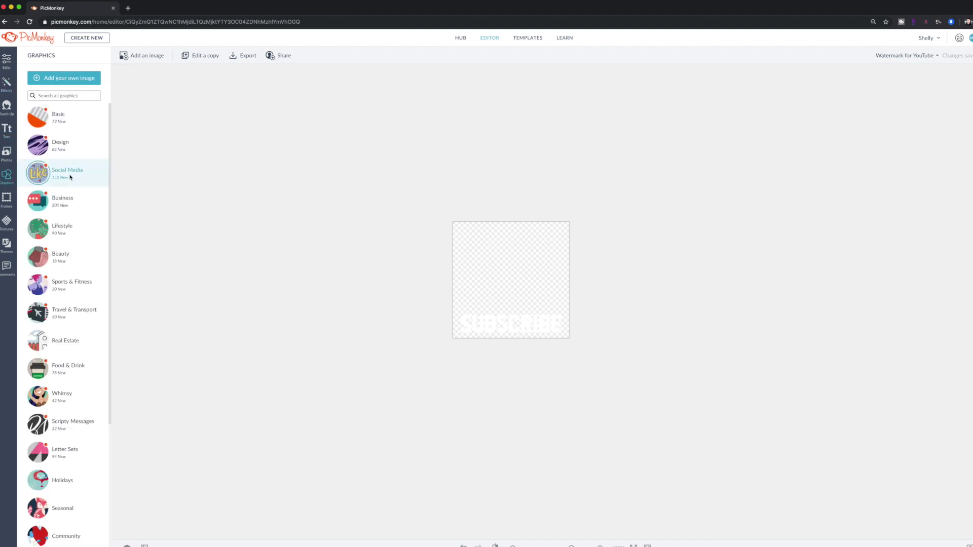
pyautogui.click(65, 123)
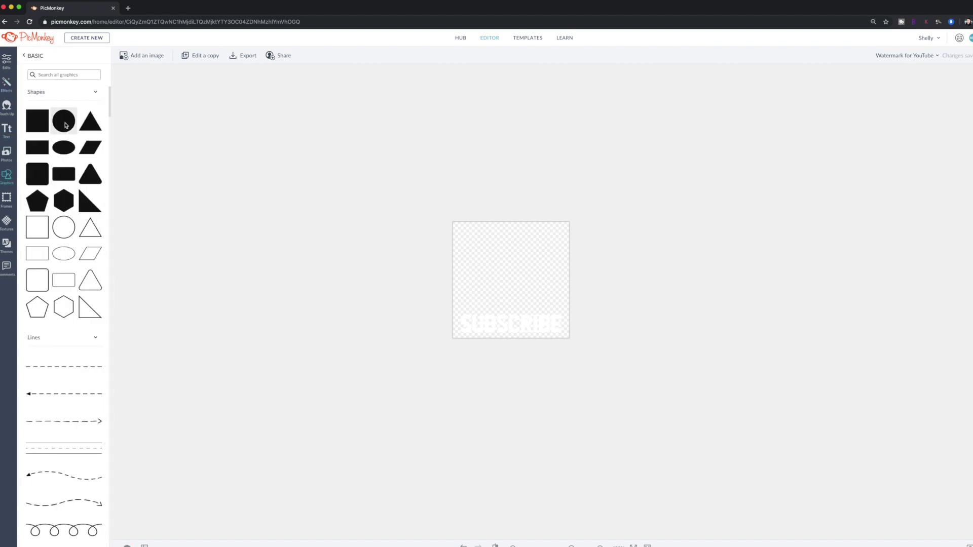
pyautogui.click(43, 169)
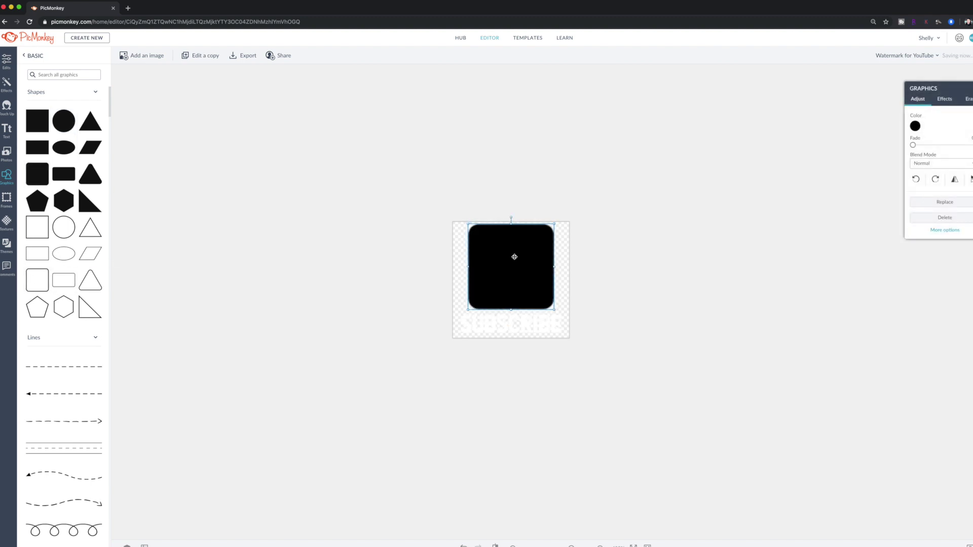
pyautogui.press('Left')
pyautogui.press('Left')
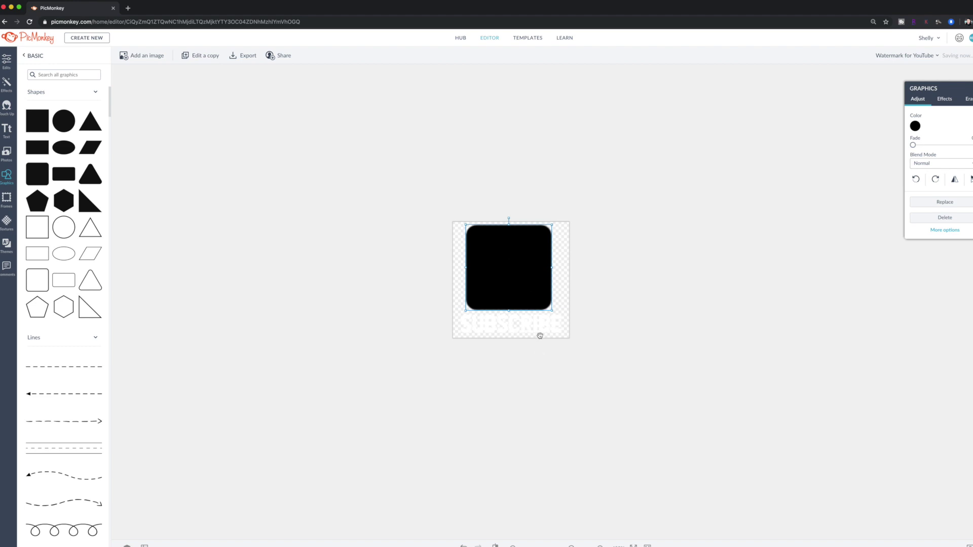
# Color the rounded square solid red (#ff0000).
pyautogui.click(527, 324)
pyautogui.click(508, 265)
pyautogui.click(914, 127)
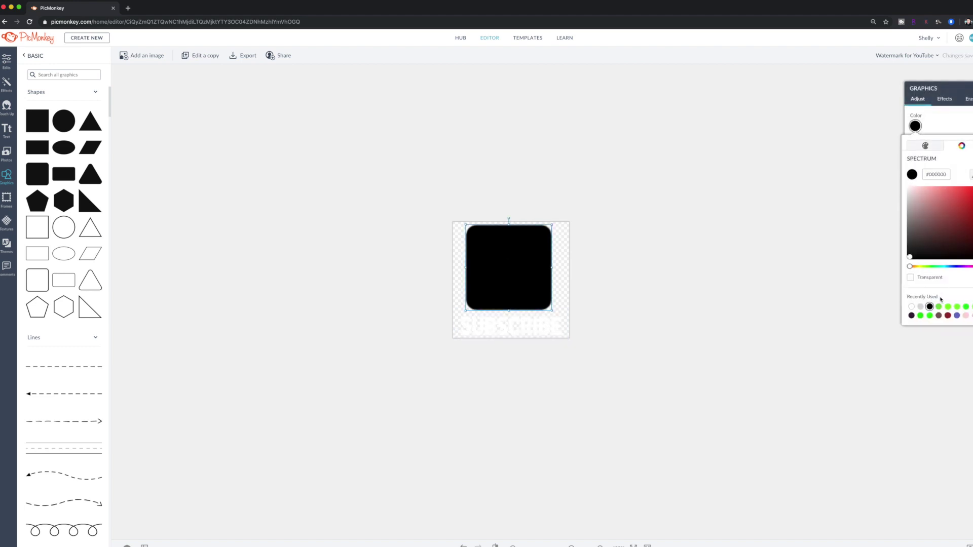
pyautogui.click(965, 195)
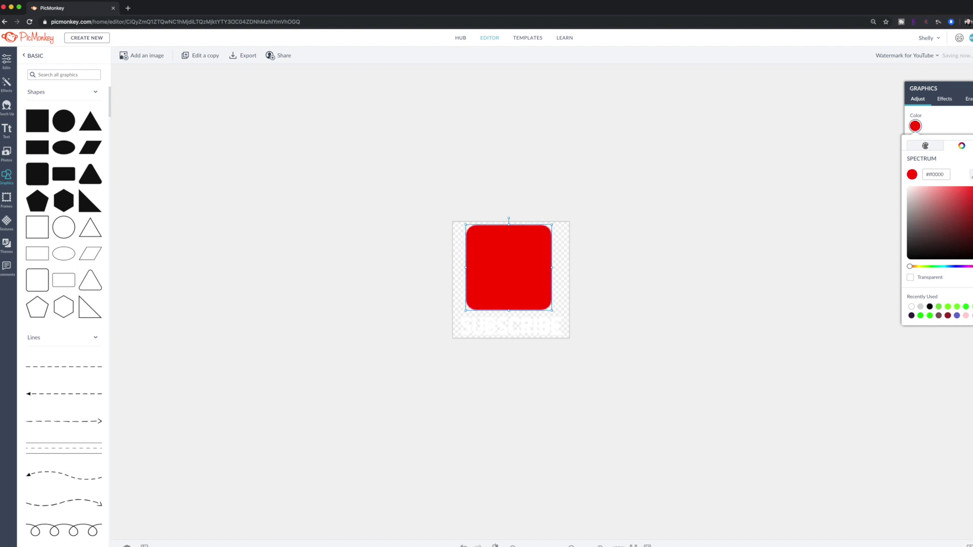
pyautogui.click(806, 212)
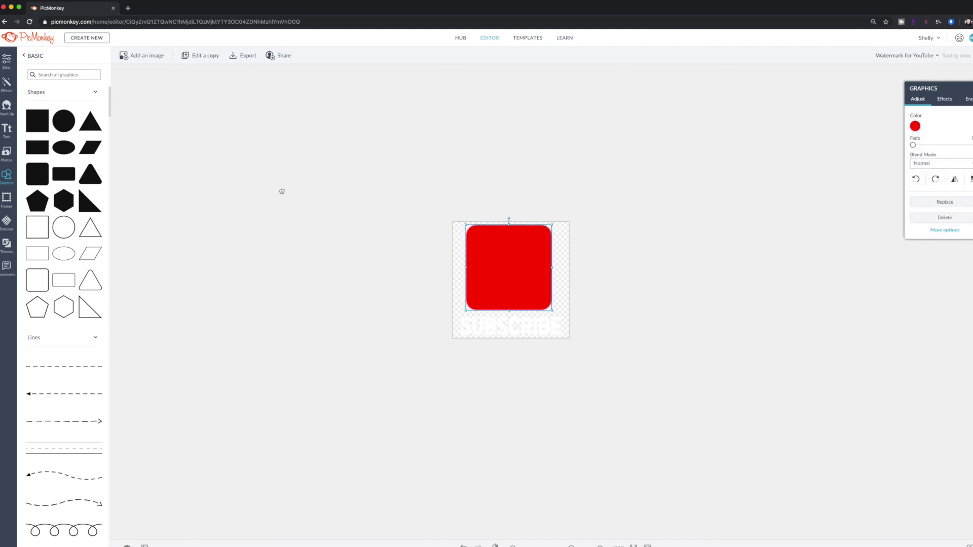
pyautogui.click(280, 191)
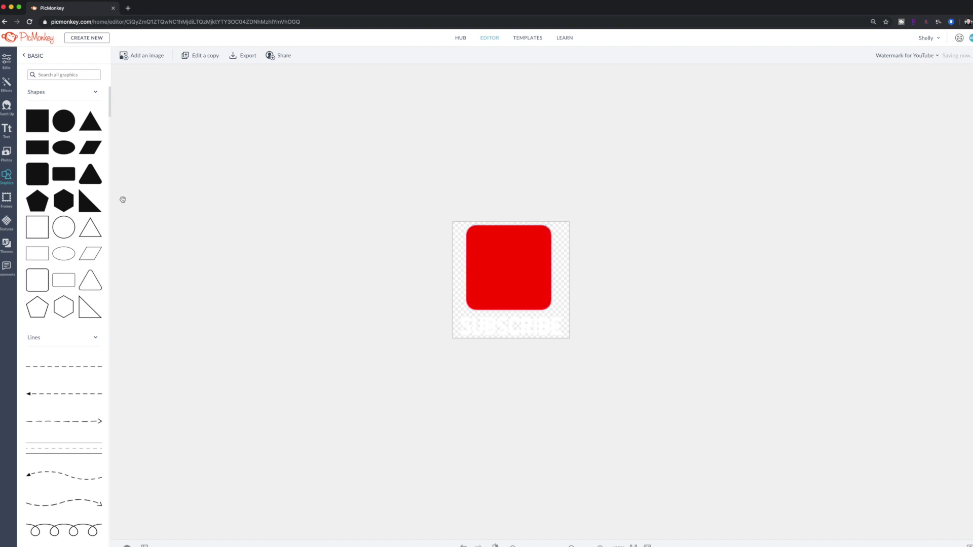
# Add a white triangle, rotate it 90° to point right, and center it on the red square.
pyautogui.click(90, 122)
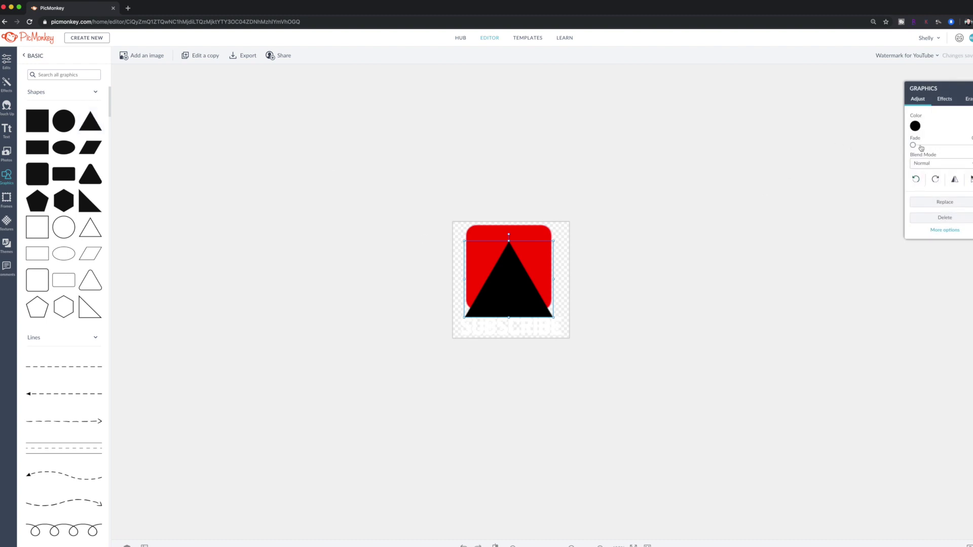
pyautogui.click(915, 126)
pyautogui.moveTo(910, 256); pyautogui.dragTo(865, 170)
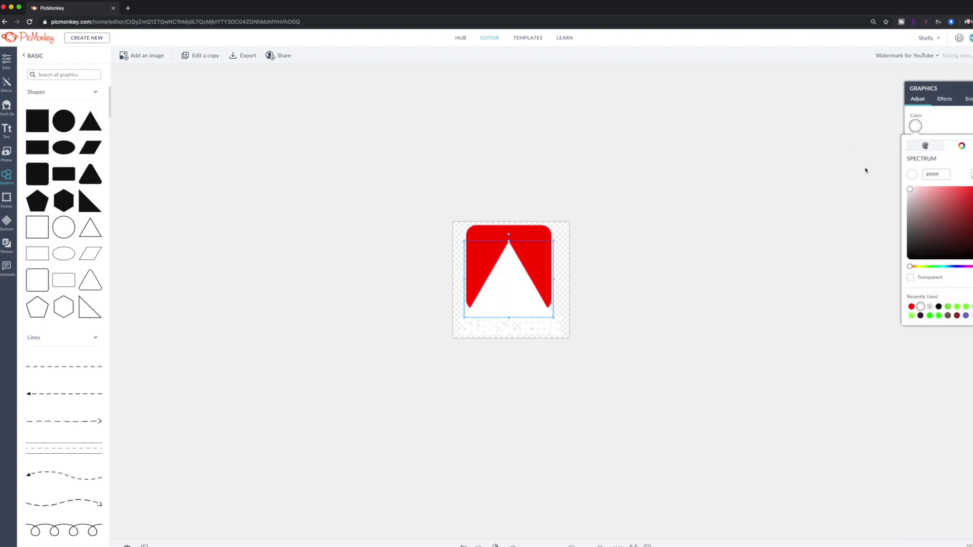
pyautogui.click(936, 120)
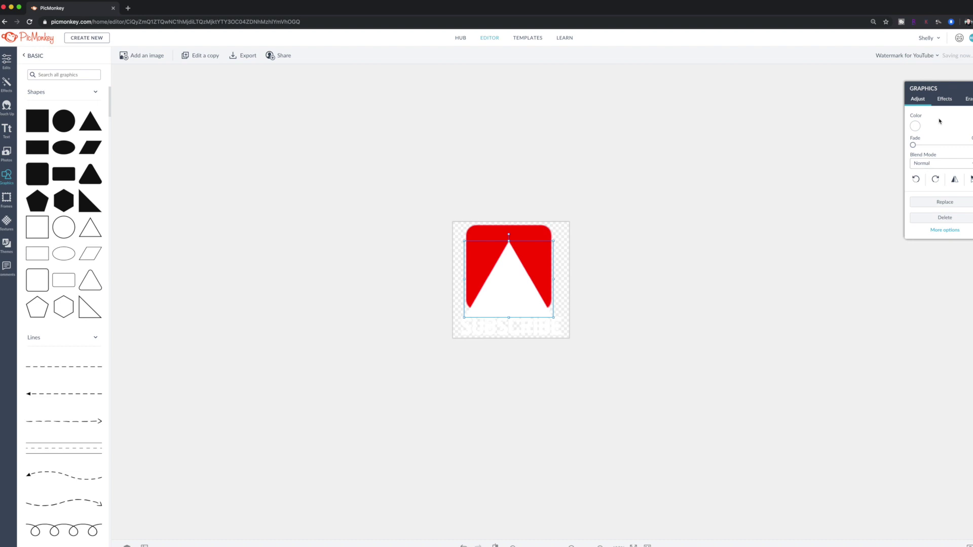
pyautogui.click(940, 180)
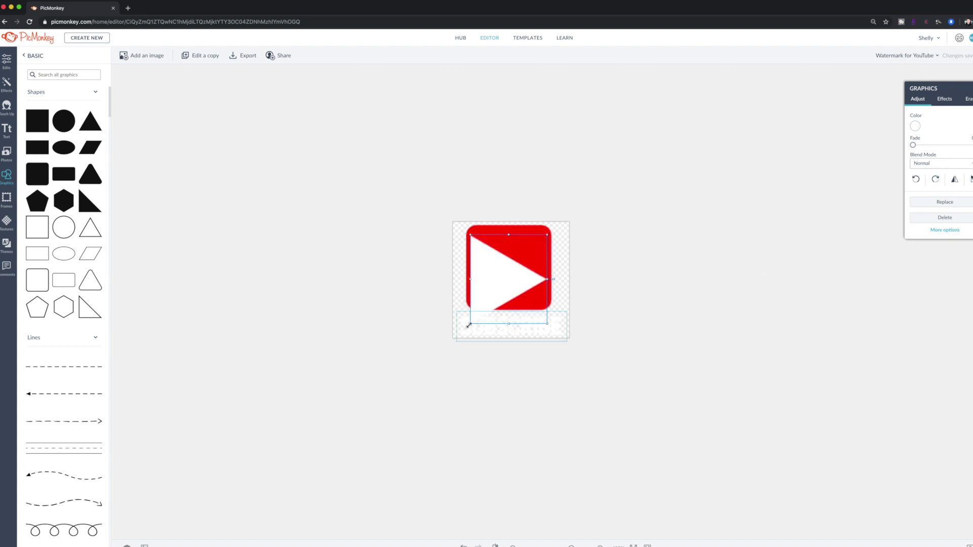
pyautogui.moveTo(471, 324); pyautogui.dragTo(512, 270)
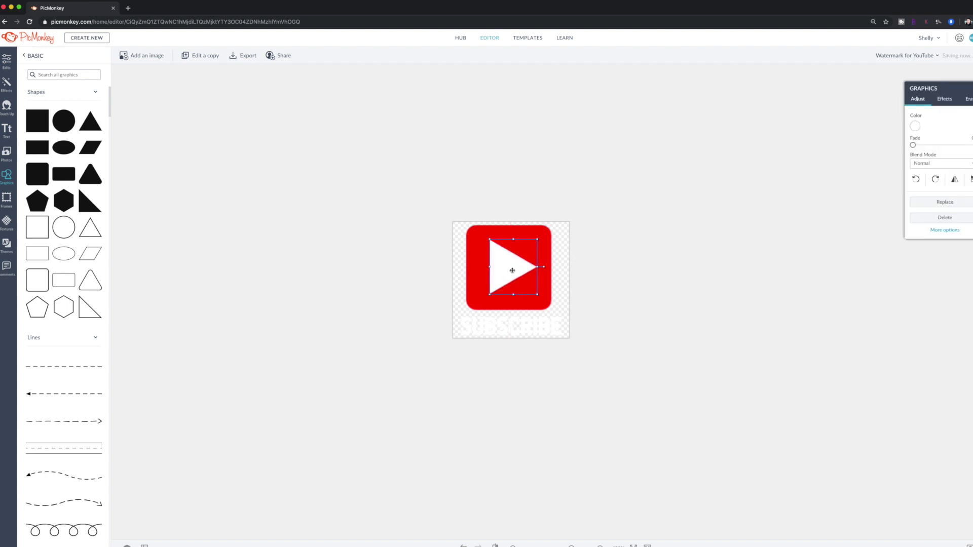
# Give the SUBSCRIBE text a black drop shadow with Intensity 100 and Blur 0.
pyautogui.click(637, 271)
pyautogui.click(517, 322)
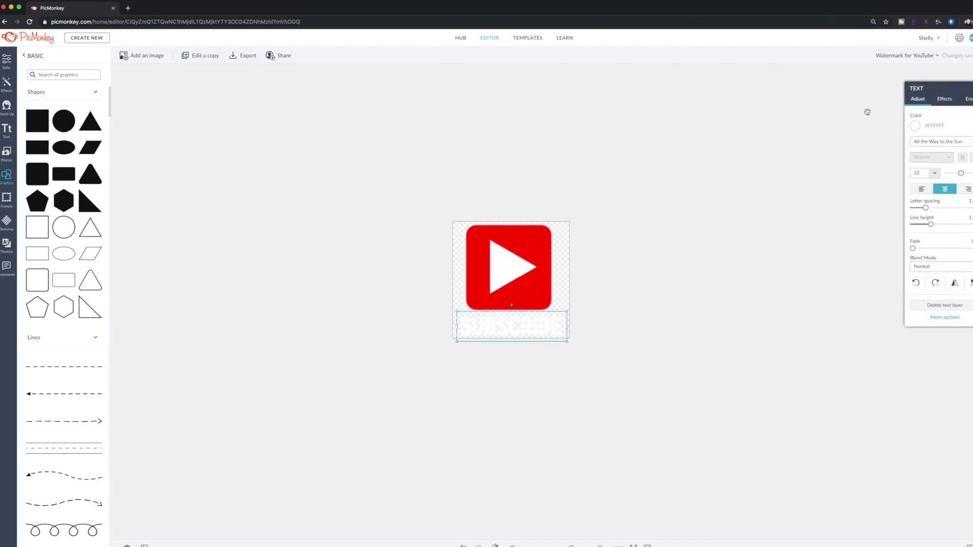
pyautogui.click(944, 99)
pyautogui.click(959, 113)
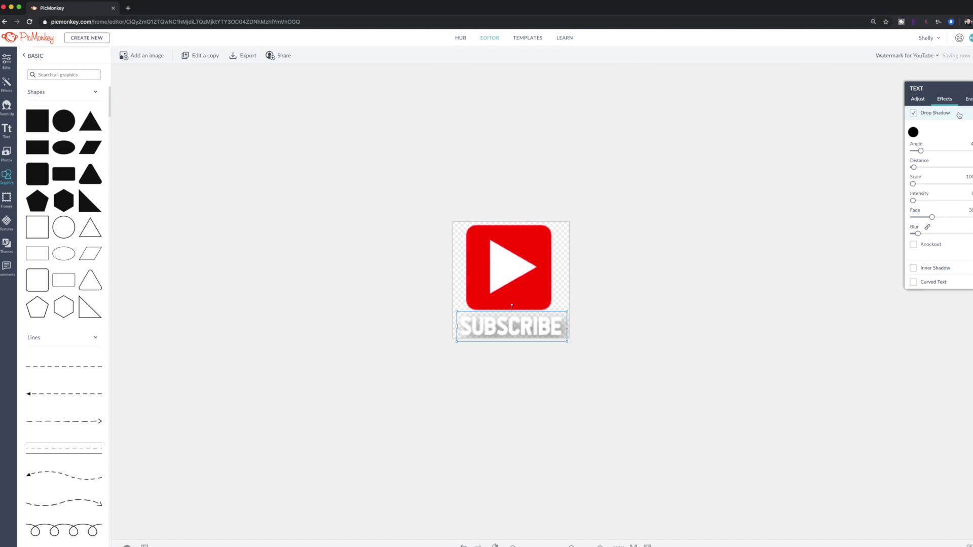
pyautogui.moveTo(912, 200); pyautogui.dragTo(884, 217)
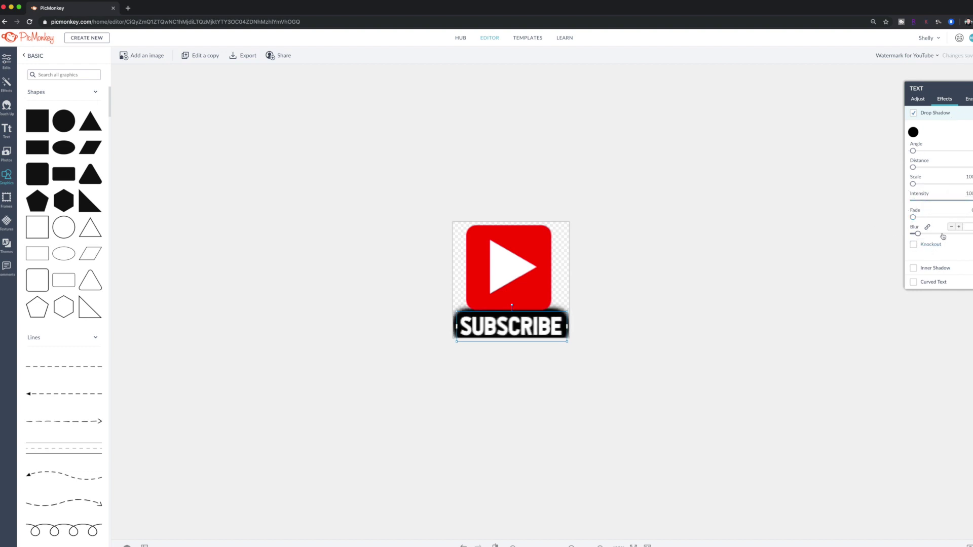
pyautogui.click(912, 234)
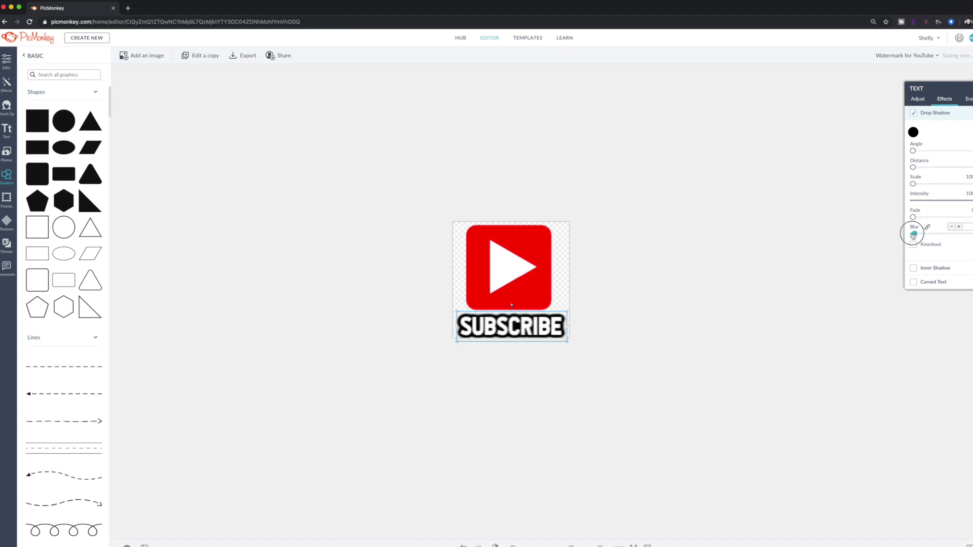
pyautogui.click(791, 200)
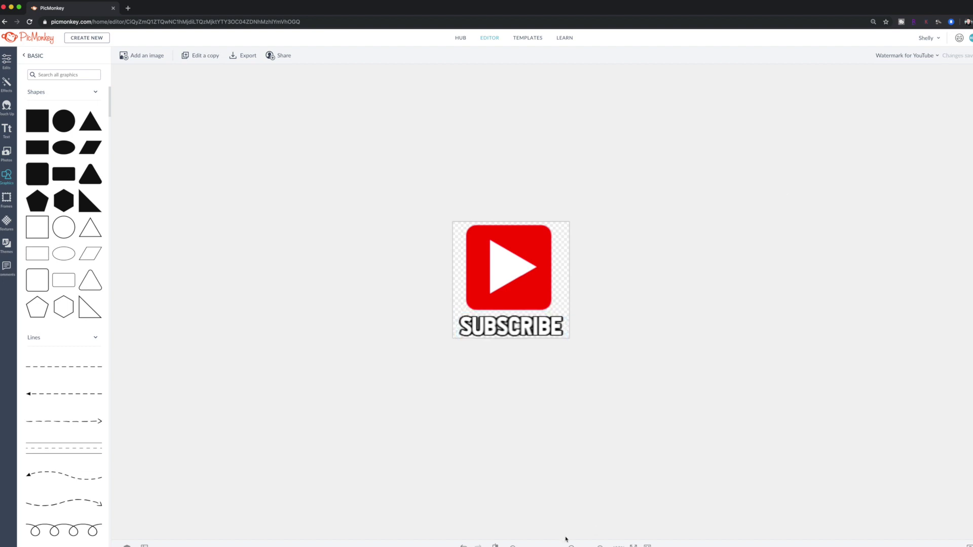
pyautogui.click(513, 545)
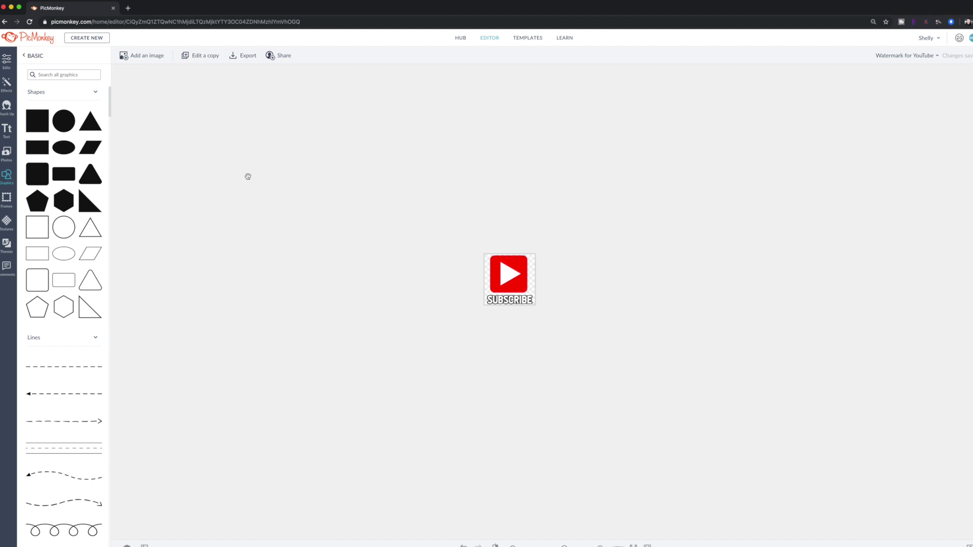
# Inspect the triangle and rounded square layers, then open YouTube in a new tab.
pyautogui.click(523, 286)
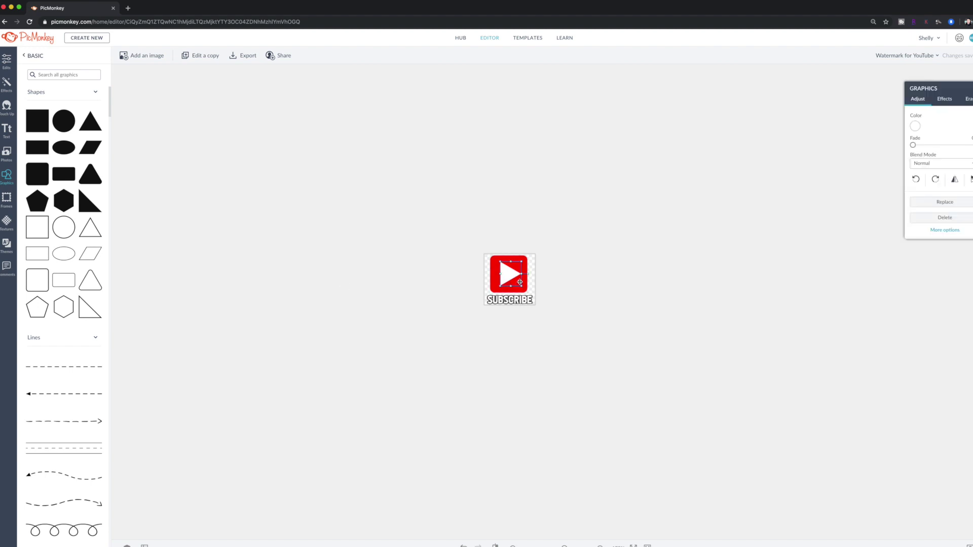
pyautogui.click(528, 280)
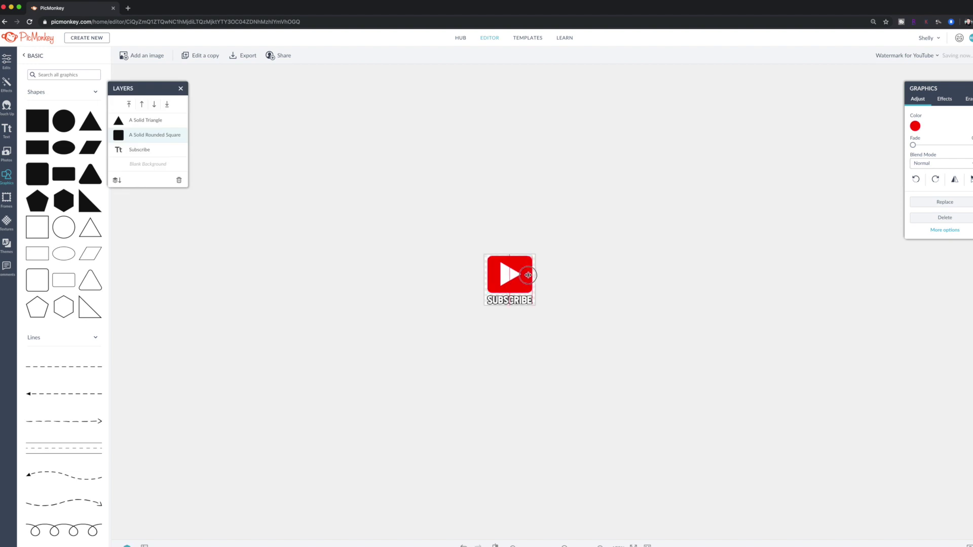
pyautogui.click(525, 197)
pyautogui.click(513, 274)
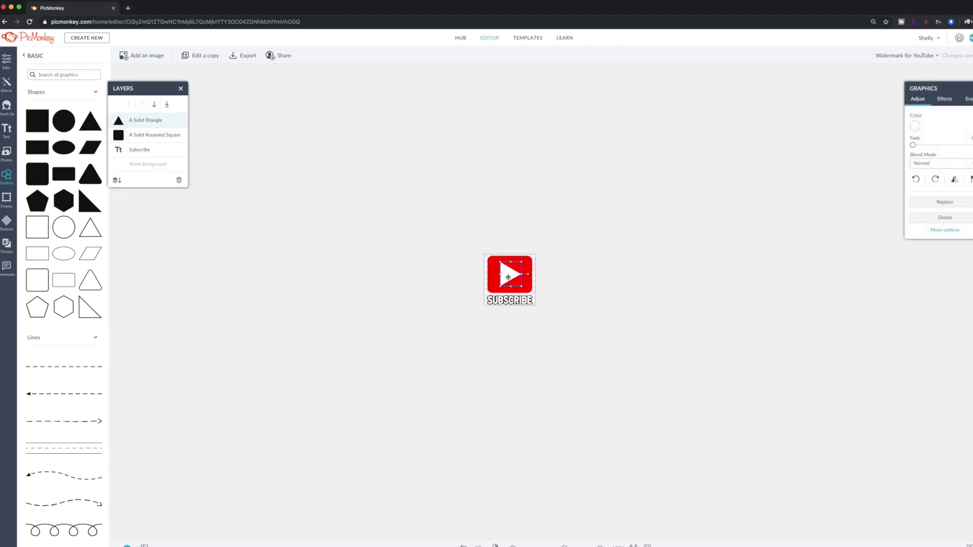
pyautogui.click(118, 260)
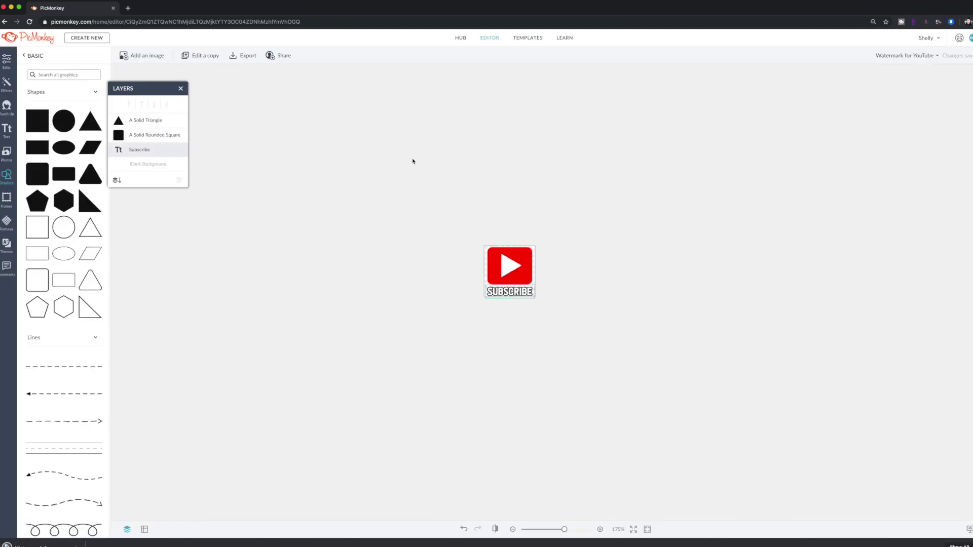
pyautogui.click(127, 8)
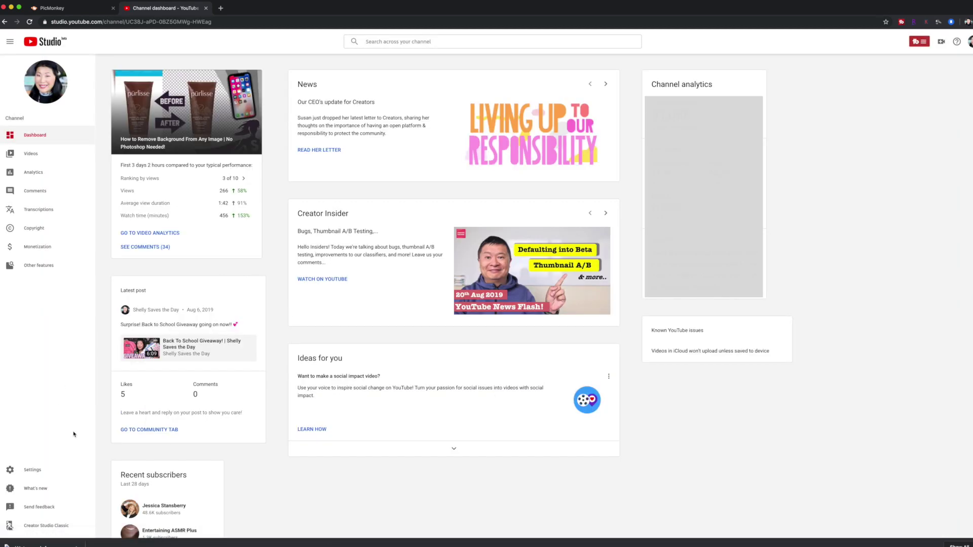
# In Studio Settings > Channel > Branding, replace the video watermark with the new graphic.
pyautogui.click(27, 470)
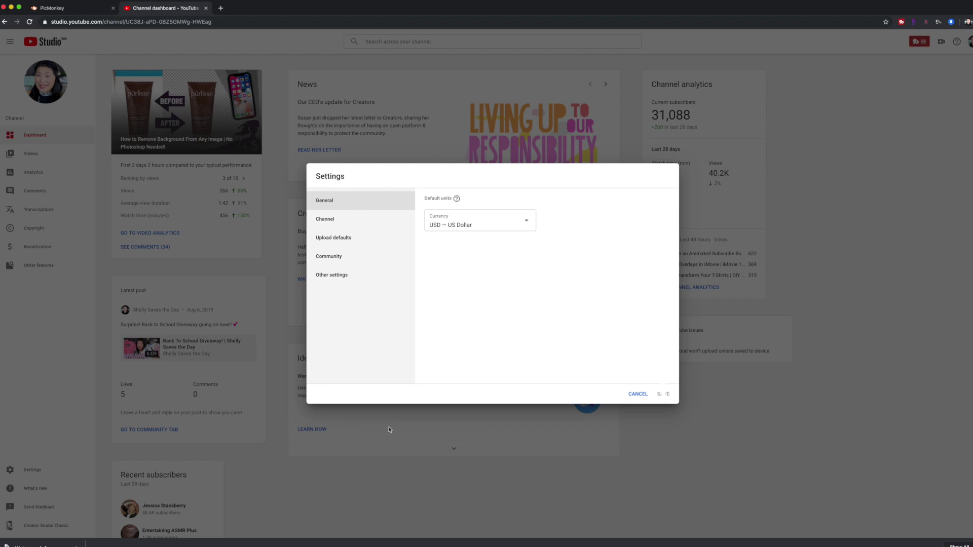
pyautogui.click(339, 221)
pyautogui.click(472, 187)
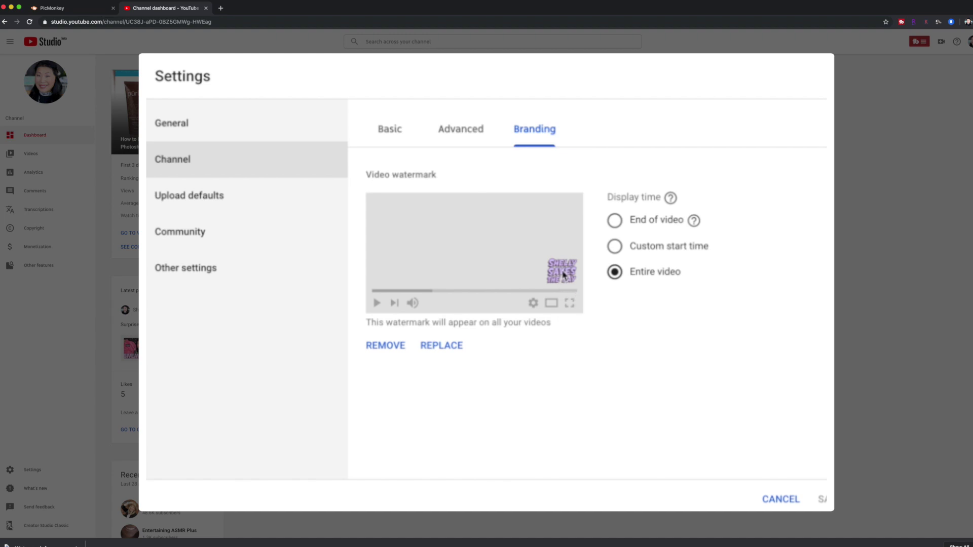
pyautogui.click(442, 349)
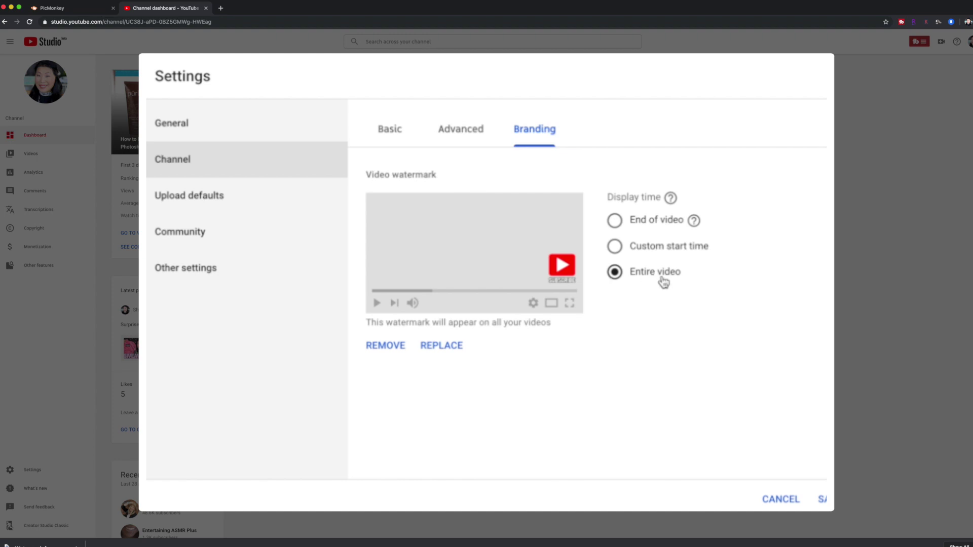
pyautogui.moveTo(696, 224)
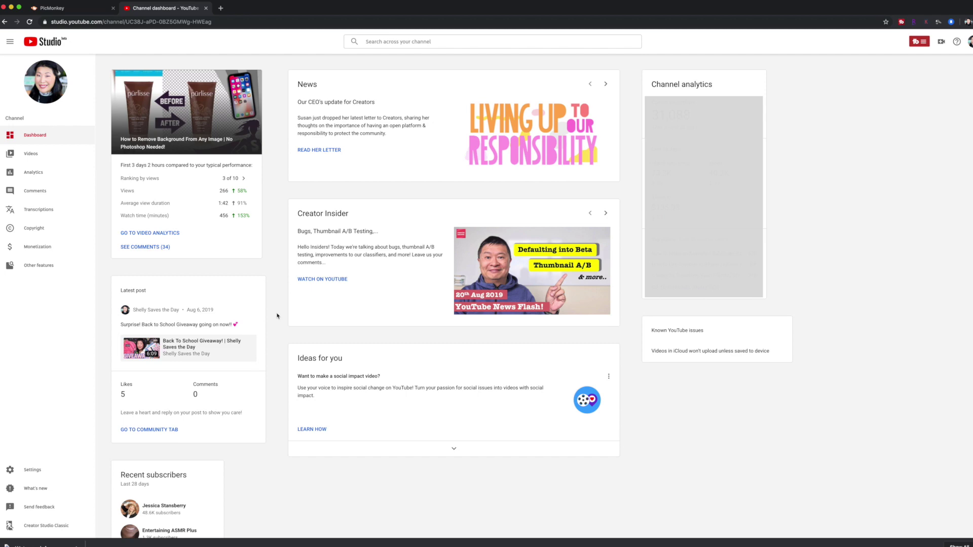
# Go to the channel's Videos list and check the SUBSCRIBE watermark on a video's player.
pyautogui.click(42, 155)
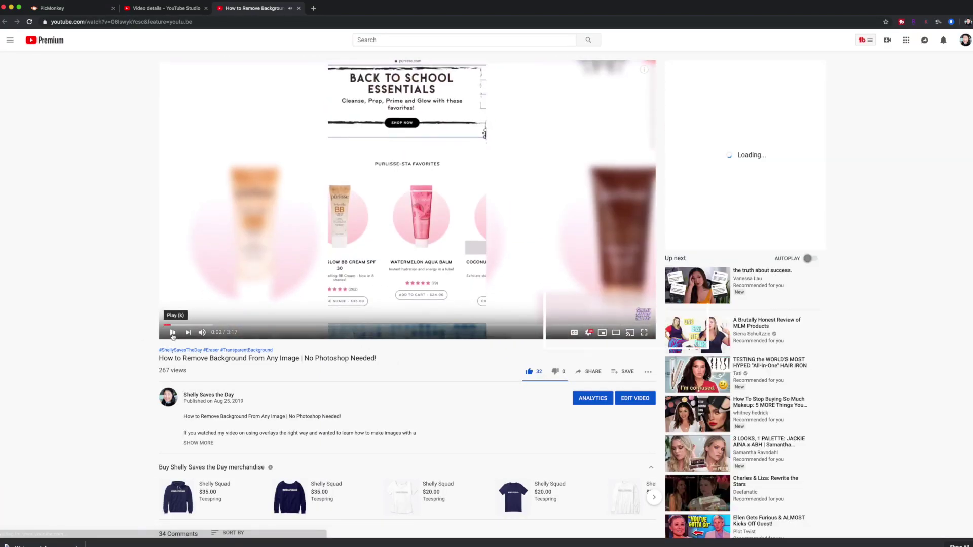
pyautogui.moveTo(679, 340)
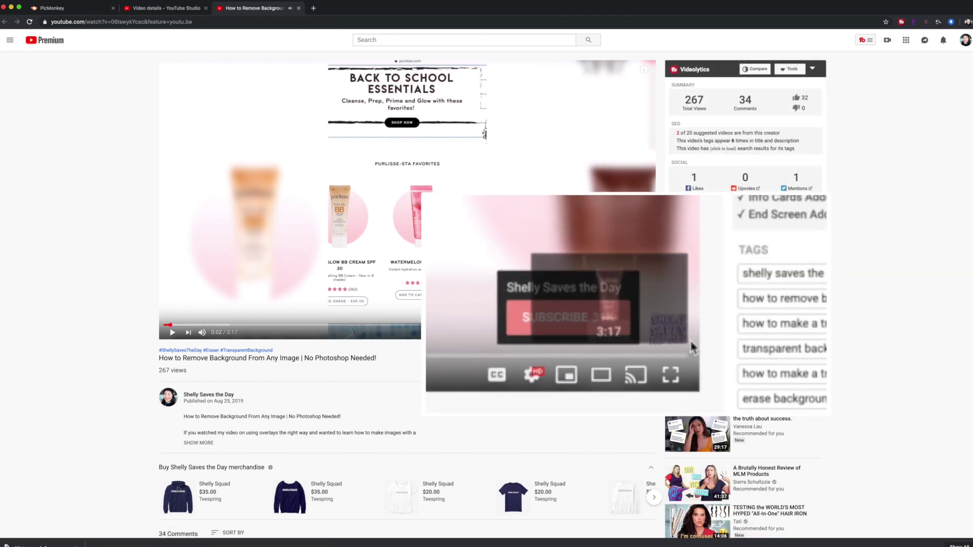